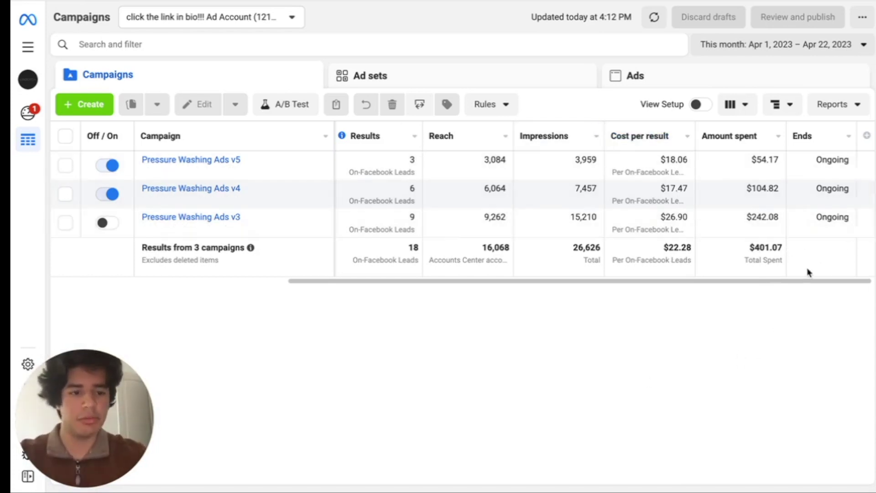
Step: Highlight the $401.07 spend, $22.28 cost-per-lead and 18 leads totals in the ad report
{"action": "left_click_drag", "start_coordinate": [735, 250], "coordinate": [802, 252]}
{"action": "left_click", "coordinate": [765, 322]}
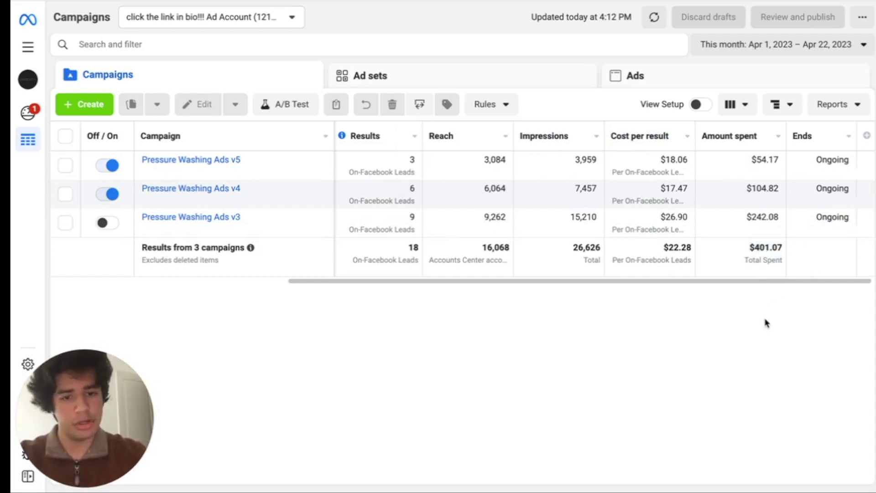
{"action": "left_click_drag", "start_coordinate": [662, 247], "coordinate": [688, 244]}
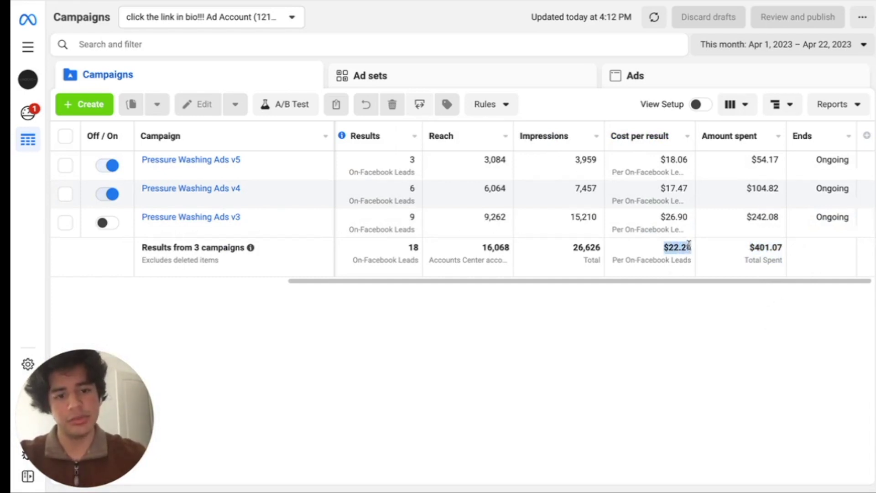
{"action": "left_click_drag", "start_coordinate": [406, 249], "coordinate": [420, 248]}
{"action": "left_click", "coordinate": [496, 320]}
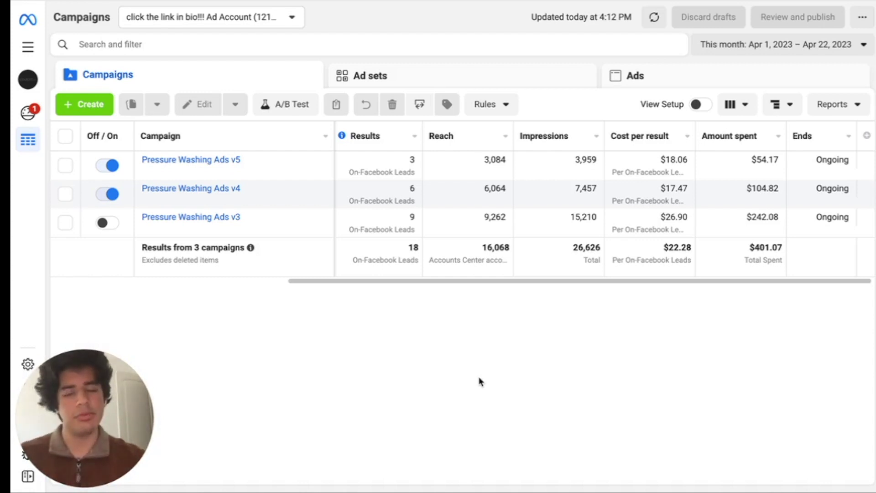
Step: Handwrite '$57/Day' beside '$400 → 18 Leads' on the Miro board
{"action": "mouse_move", "coordinate": [328, 5]}
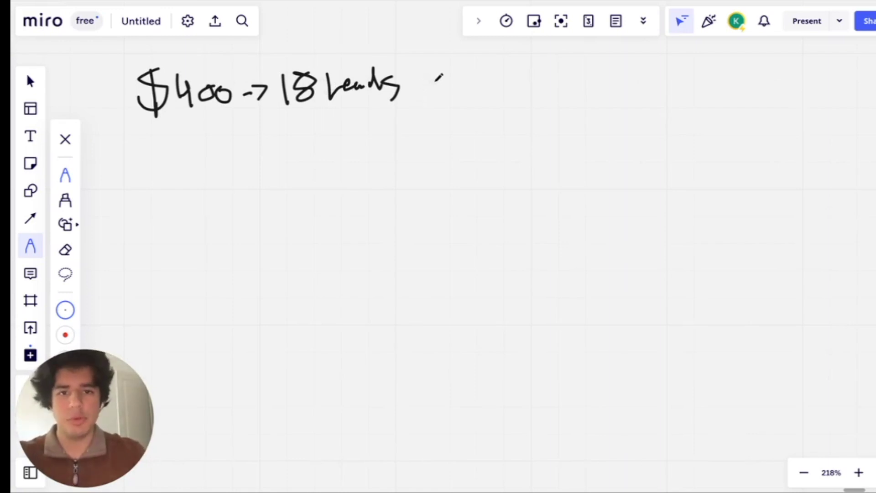
{"action": "mouse_move", "coordinate": [484, 63]}
{"action": "left_mouse_down"}
{"action": "mouse_move", "coordinate": [492, 88]}
{"action": "mouse_move", "coordinate": [456, 92]}
{"action": "left_mouse_up"}
{"action": "left_click_drag", "start_coordinate": [466, 50], "coordinate": [497, 109]}
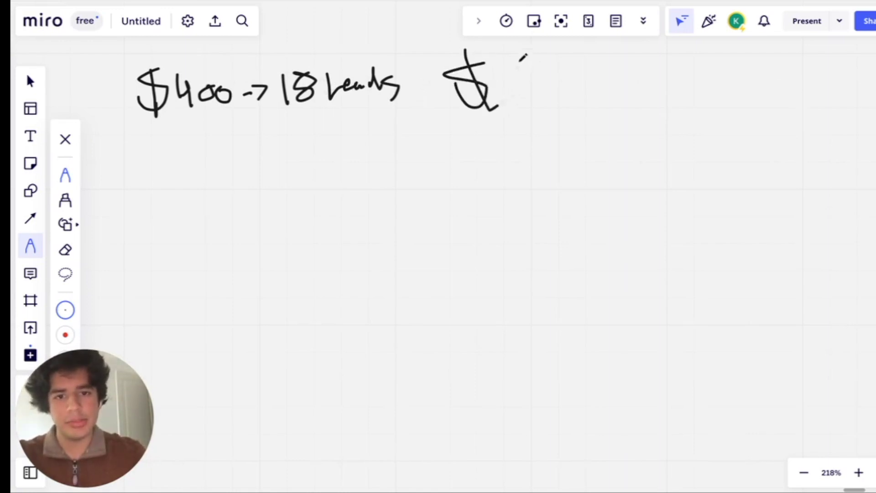
{"action": "mouse_move", "coordinate": [520, 63]}
{"action": "left_mouse_down"}
{"action": "mouse_move", "coordinate": [507, 89]}
{"action": "mouse_move", "coordinate": [570, 65]}
{"action": "mouse_move", "coordinate": [583, 105]}
{"action": "left_mouse_up"}
{"action": "mouse_move", "coordinate": [558, 85]}
{"action": "left_mouse_down"}
{"action": "mouse_move", "coordinate": [597, 79]}
{"action": "mouse_move", "coordinate": [609, 99]}
{"action": "left_mouse_up"}
{"action": "left_click_drag", "start_coordinate": [632, 65], "coordinate": [631, 98]}
{"action": "mouse_move", "coordinate": [620, 69]}
{"action": "left_mouse_down"}
{"action": "mouse_move", "coordinate": [652, 75]}
{"action": "mouse_move", "coordinate": [639, 95]}
{"action": "left_mouse_up"}
{"action": "mouse_move", "coordinate": [663, 82]}
{"action": "left_mouse_down"}
{"action": "mouse_move", "coordinate": [703, 78]}
{"action": "mouse_move", "coordinate": [695, 112]}
{"action": "left_mouse_up"}
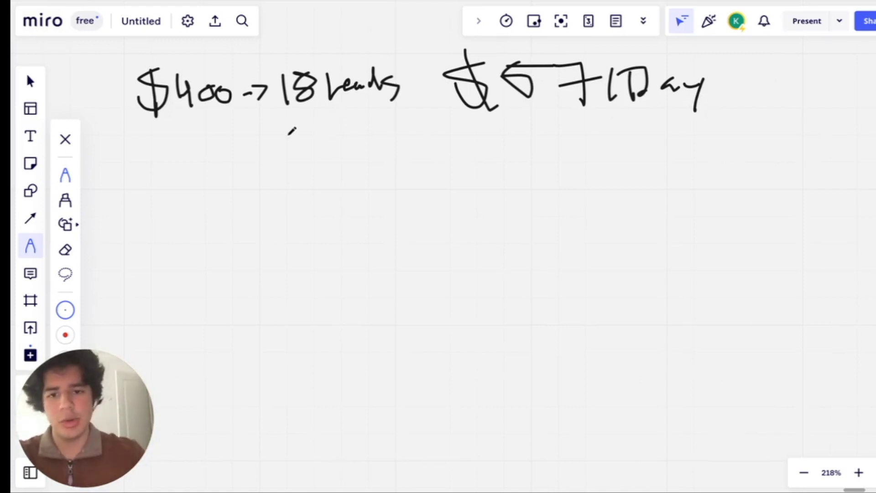
Step: Write '↳ 30%' beneath '18 Leads'
{"action": "mouse_move", "coordinate": [290, 141]}
{"action": "left_mouse_down"}
{"action": "mouse_move", "coordinate": [315, 178]}
{"action": "mouse_move", "coordinate": [317, 161]}
{"action": "mouse_move", "coordinate": [316, 189]}
{"action": "left_mouse_up"}
{"action": "mouse_move", "coordinate": [336, 157]}
{"action": "left_mouse_down"}
{"action": "mouse_move", "coordinate": [349, 180]}
{"action": "mouse_move", "coordinate": [334, 190]}
{"action": "mouse_move", "coordinate": [386, 161]}
{"action": "mouse_move", "coordinate": [395, 195]}
{"action": "left_mouse_up"}
{"action": "left_click", "coordinate": [419, 183]}
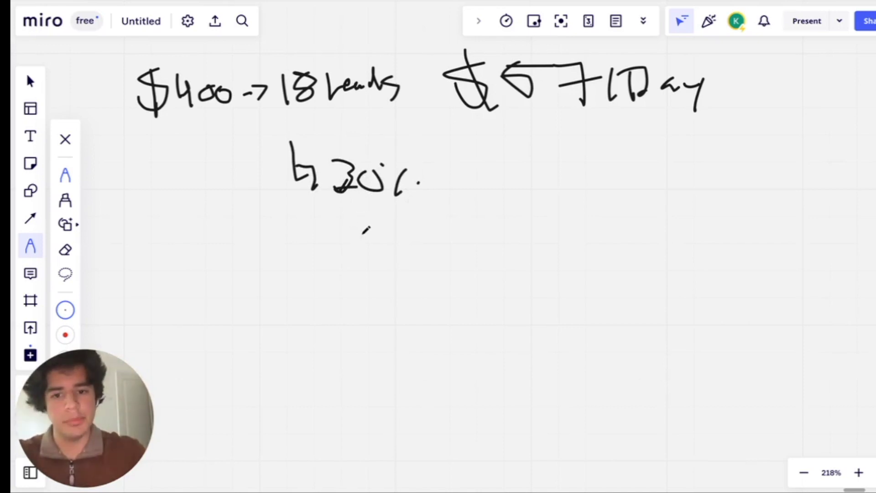
Step: Write '↳ 5 Jobs' below the 30% line
{"action": "mouse_move", "coordinate": [362, 224]}
{"action": "left_mouse_down"}
{"action": "mouse_move", "coordinate": [383, 256]}
{"action": "mouse_move", "coordinate": [402, 261]}
{"action": "mouse_move", "coordinate": [393, 268]}
{"action": "left_mouse_up"}
{"action": "mouse_move", "coordinate": [444, 223]}
{"action": "left_mouse_down"}
{"action": "mouse_move", "coordinate": [413, 235]}
{"action": "mouse_move", "coordinate": [436, 239]}
{"action": "mouse_move", "coordinate": [477, 226]}
{"action": "left_mouse_up"}
{"action": "mouse_move", "coordinate": [482, 224]}
{"action": "left_mouse_down"}
{"action": "mouse_move", "coordinate": [511, 218]}
{"action": "mouse_move", "coordinate": [482, 237]}
{"action": "left_mouse_up"}
{"action": "mouse_move", "coordinate": [529, 224]}
{"action": "left_mouse_down"}
{"action": "mouse_move", "coordinate": [560, 235]}
{"action": "mouse_move", "coordinate": [565, 226]}
{"action": "left_mouse_up"}
{"action": "mouse_move", "coordinate": [561, 226]}
{"action": "left_mouse_down"}
{"action": "mouse_move", "coordinate": [580, 223]}
{"action": "mouse_move", "coordinate": [563, 239]}
{"action": "mouse_move", "coordinate": [604, 245]}
{"action": "left_mouse_up"}
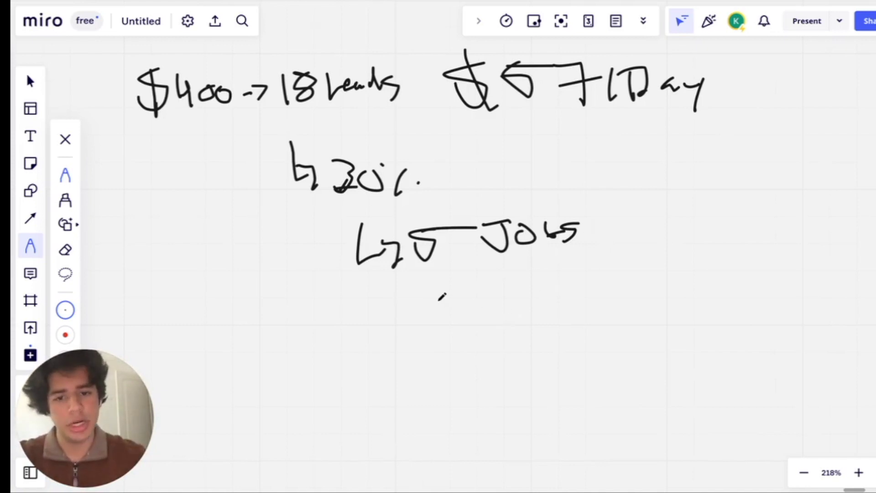
Step: Write '↳ $300' below '5 Jobs'
{"action": "mouse_move", "coordinate": [433, 304]}
{"action": "left_mouse_down"}
{"action": "mouse_move", "coordinate": [432, 320]}
{"action": "mouse_move", "coordinate": [478, 313]}
{"action": "mouse_move", "coordinate": [476, 337]}
{"action": "left_mouse_up"}
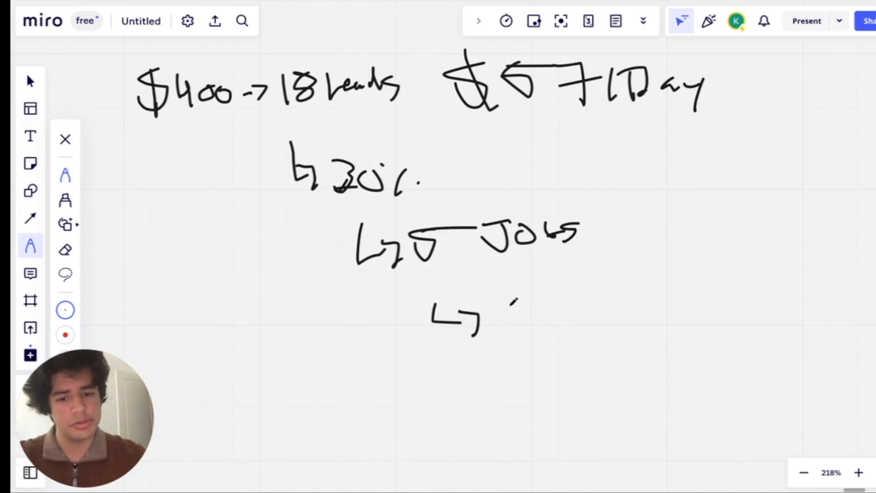
{"action": "left_click_drag", "start_coordinate": [517, 303], "coordinate": [485, 327]}
{"action": "left_click_drag", "start_coordinate": [495, 292], "coordinate": [518, 344]}
{"action": "mouse_move", "coordinate": [522, 300]}
{"action": "left_mouse_down"}
{"action": "mouse_move", "coordinate": [561, 296]}
{"action": "mouse_move", "coordinate": [525, 328]}
{"action": "left_mouse_up"}
{"action": "mouse_move", "coordinate": [578, 311]}
{"action": "left_mouse_down"}
{"action": "mouse_move", "coordinate": [566, 318]}
{"action": "mouse_move", "coordinate": [596, 319]}
{"action": "mouse_move", "coordinate": [614, 306]}
{"action": "left_mouse_up"}
{"action": "left_click_drag", "start_coordinate": [589, 287], "coordinate": [596, 281]}
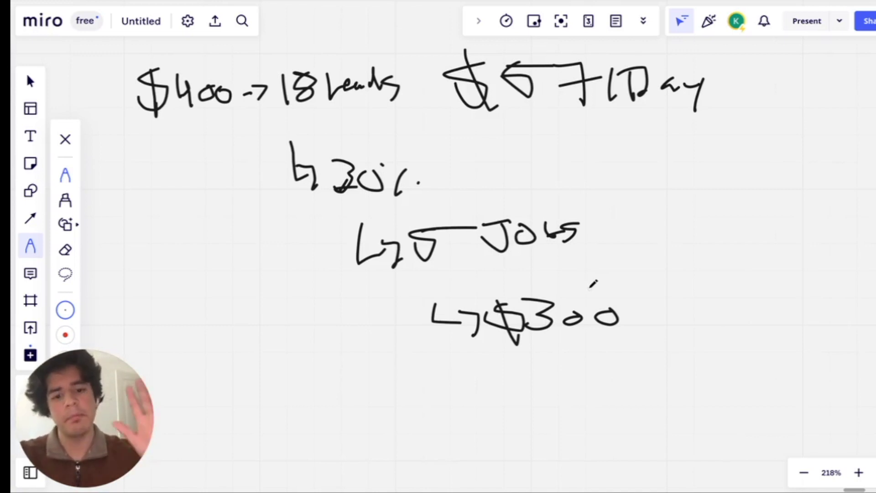
Step: Pan the board up and handwrite an arrow with '$1,500' under '$300'
{"action": "left_click_drag", "start_coordinate": [667, 336], "coordinate": [628, 259]}
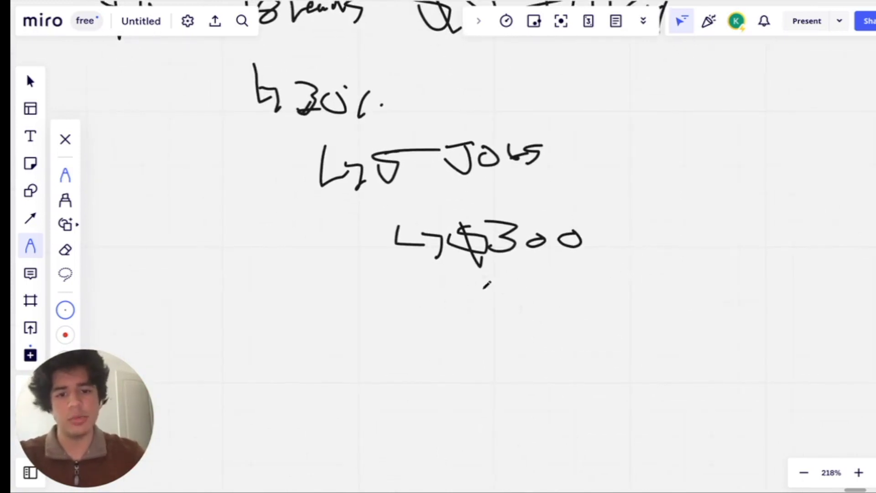
{"action": "left_click_drag", "start_coordinate": [481, 288], "coordinate": [512, 331]}
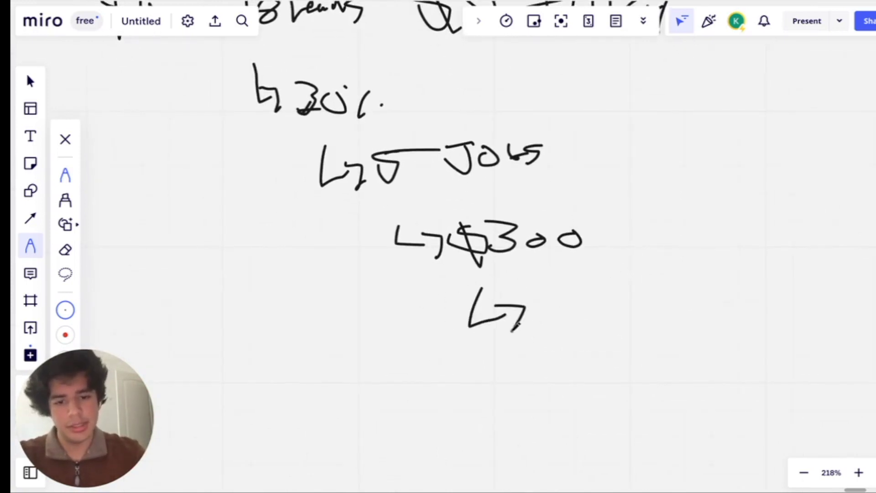
{"action": "mouse_move", "coordinate": [554, 294]}
{"action": "left_mouse_down"}
{"action": "mouse_move", "coordinate": [547, 292]}
{"action": "mouse_move", "coordinate": [543, 320]}
{"action": "left_mouse_up"}
{"action": "left_click_drag", "start_coordinate": [551, 278], "coordinate": [559, 323]}
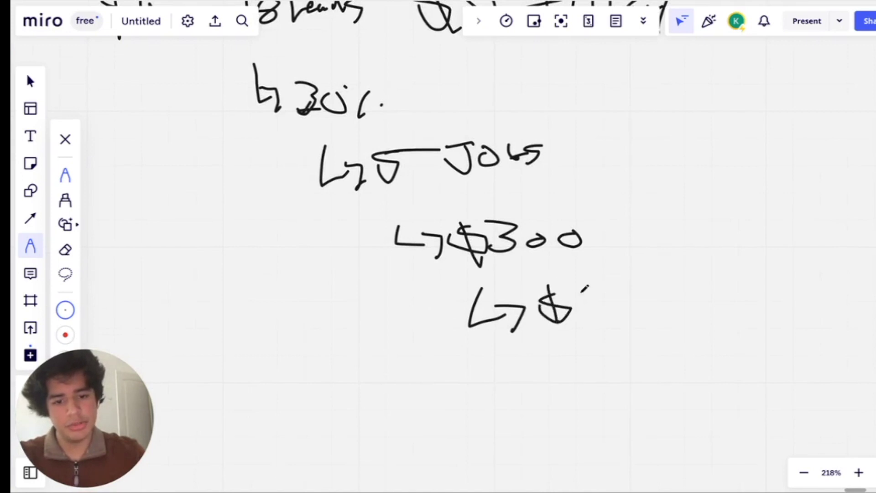
{"action": "mouse_move", "coordinate": [583, 288]}
{"action": "left_mouse_down"}
{"action": "mouse_move", "coordinate": [585, 321]}
{"action": "mouse_move", "coordinate": [624, 286]}
{"action": "mouse_move", "coordinate": [620, 279]}
{"action": "mouse_move", "coordinate": [636, 282]}
{"action": "mouse_move", "coordinate": [659, 313]}
{"action": "mouse_move", "coordinate": [677, 302]}
{"action": "left_mouse_up"}
{"action": "left_click", "coordinate": [599, 316]}
{"action": "left_click_drag", "start_coordinate": [664, 288], "coordinate": [658, 301]}
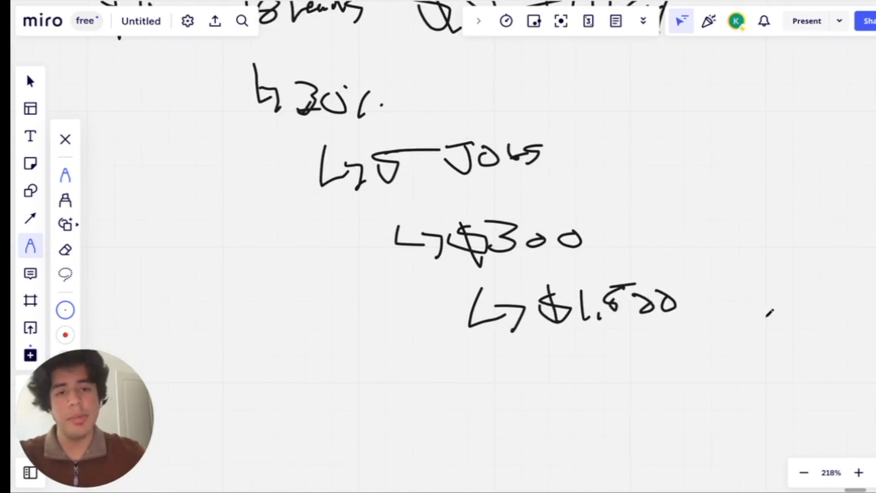
{"action": "left_click_drag", "start_coordinate": [708, 376], "coordinate": [692, 305]}
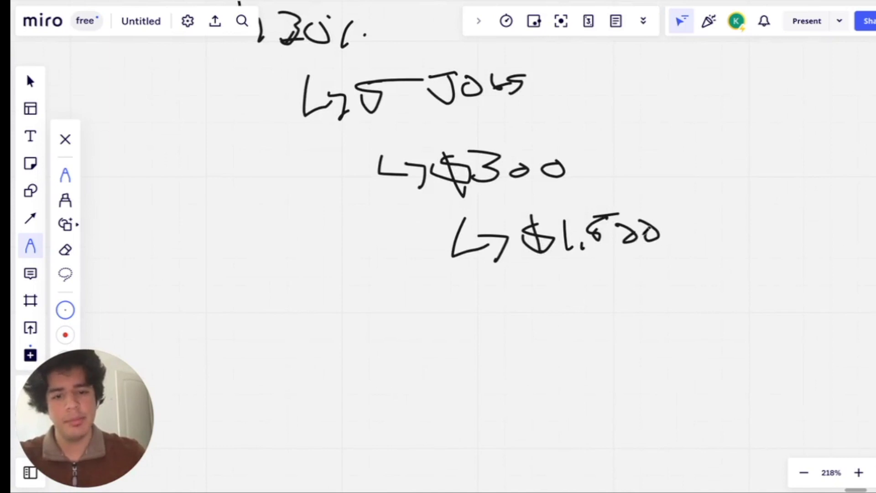
Step: Fix the comma in '$1,500' and write '↳ $6,000' below it
{"action": "left_click_drag", "start_coordinate": [574, 261], "coordinate": [569, 267]}
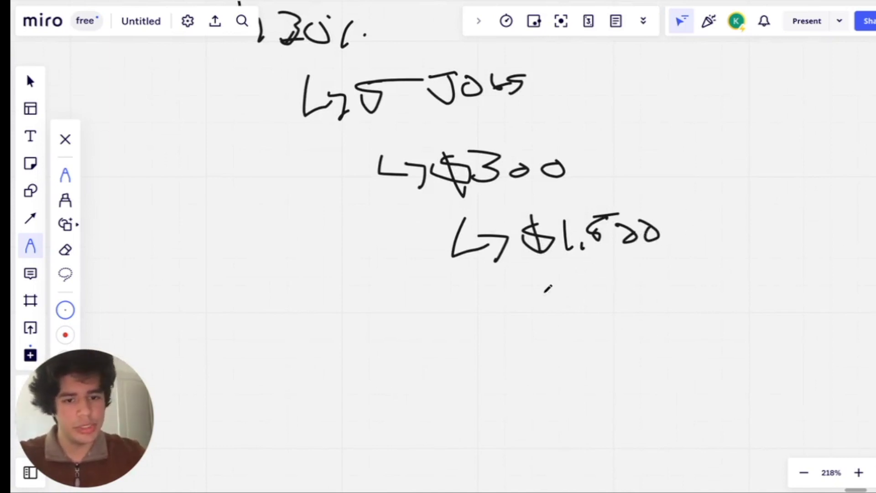
{"action": "mouse_move", "coordinate": [557, 282]}
{"action": "left_mouse_down"}
{"action": "mouse_move", "coordinate": [593, 306]}
{"action": "mouse_move", "coordinate": [598, 325]}
{"action": "left_mouse_up"}
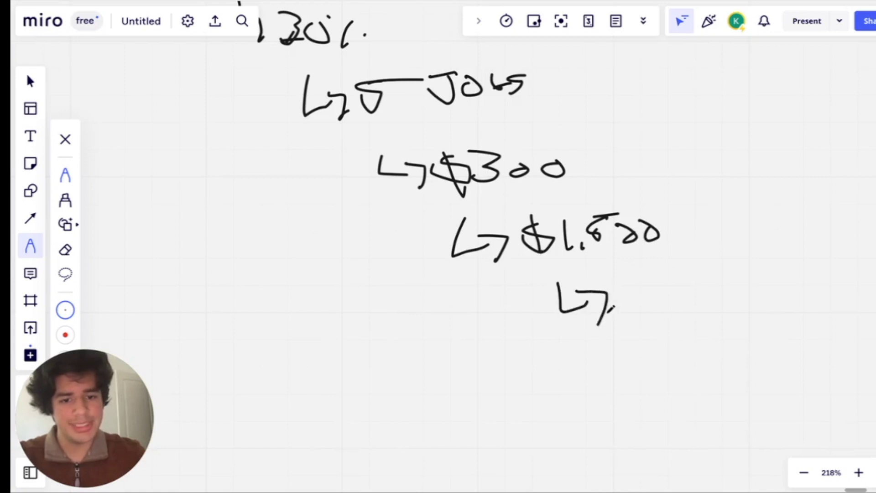
{"action": "mouse_move", "coordinate": [653, 273]}
{"action": "left_mouse_down"}
{"action": "mouse_move", "coordinate": [625, 295]}
{"action": "mouse_move", "coordinate": [639, 315]}
{"action": "left_mouse_up"}
{"action": "left_click_drag", "start_coordinate": [618, 276], "coordinate": [650, 323]}
{"action": "left_click_drag", "start_coordinate": [655, 273], "coordinate": [684, 331]}
{"action": "mouse_move", "coordinate": [705, 273]}
{"action": "left_mouse_down"}
{"action": "mouse_move", "coordinate": [694, 314]}
{"action": "mouse_move", "coordinate": [716, 296]}
{"action": "mouse_move", "coordinate": [742, 301]}
{"action": "left_mouse_up"}
{"action": "mouse_move", "coordinate": [737, 285]}
{"action": "left_mouse_down"}
{"action": "mouse_move", "coordinate": [733, 292]}
{"action": "mouse_move", "coordinate": [755, 315]}
{"action": "mouse_move", "coordinate": [743, 292]}
{"action": "left_mouse_up"}
{"action": "left_click_drag", "start_coordinate": [583, 364], "coordinate": [622, 356]}
Step: Write '−$1,600' beneath '$6,000'
{"action": "mouse_move", "coordinate": [659, 348]}
{"action": "left_mouse_down"}
{"action": "mouse_move", "coordinate": [639, 346]}
{"action": "mouse_move", "coordinate": [659, 362]}
{"action": "left_mouse_up"}
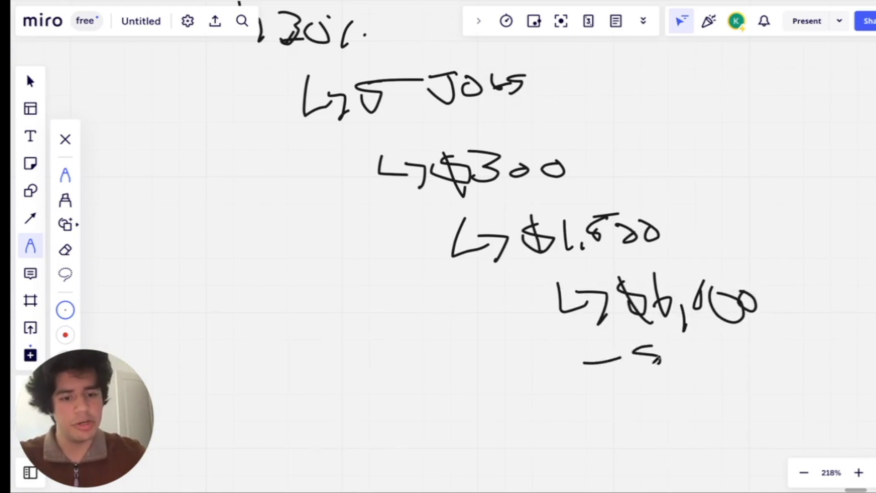
{"action": "mouse_move", "coordinate": [643, 332]}
{"action": "left_mouse_down"}
{"action": "mouse_move", "coordinate": [647, 365]}
{"action": "mouse_move", "coordinate": [678, 367]}
{"action": "mouse_move", "coordinate": [685, 381]}
{"action": "left_mouse_up"}
{"action": "mouse_move", "coordinate": [717, 347]}
{"action": "left_mouse_down"}
{"action": "mouse_move", "coordinate": [708, 361]}
{"action": "mouse_move", "coordinate": [741, 352]}
{"action": "mouse_move", "coordinate": [771, 361]}
{"action": "left_mouse_up"}
{"action": "scroll", "coordinate": [502, 228], "scroll_direction": "down", "scroll_amount": 2}
{"action": "left_click_drag", "start_coordinate": [601, 353], "coordinate": [805, 337]}
Step: Underline '$1,600' and write the '$4,400' result below the line
{"action": "mouse_move", "coordinate": [650, 367]}
{"action": "left_mouse_down"}
{"action": "mouse_move", "coordinate": [627, 395]}
{"action": "mouse_move", "coordinate": [643, 402]}
{"action": "left_mouse_up"}
{"action": "mouse_move", "coordinate": [678, 364]}
{"action": "left_mouse_down"}
{"action": "mouse_move", "coordinate": [667, 387]}
{"action": "mouse_move", "coordinate": [698, 385]}
{"action": "left_mouse_up"}
{"action": "mouse_move", "coordinate": [697, 363]}
{"action": "left_mouse_down"}
{"action": "mouse_move", "coordinate": [693, 404]}
{"action": "mouse_move", "coordinate": [726, 372]}
{"action": "mouse_move", "coordinate": [742, 385]}
{"action": "left_mouse_up"}
{"action": "left_click_drag", "start_coordinate": [735, 358], "coordinate": [732, 398]}
{"action": "mouse_move", "coordinate": [760, 364]}
{"action": "left_mouse_down"}
{"action": "mouse_move", "coordinate": [747, 388]}
{"action": "mouse_move", "coordinate": [773, 353]}
{"action": "mouse_move", "coordinate": [789, 371]}
{"action": "left_mouse_up"}
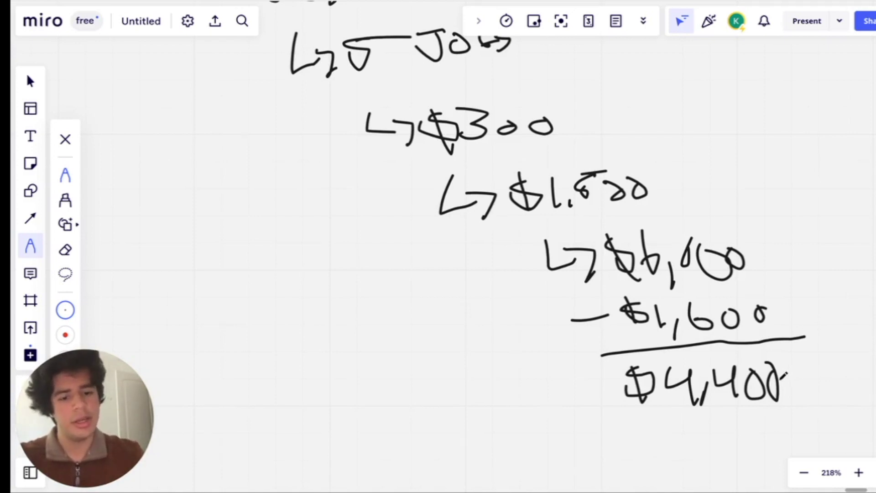
Step: Draw a freehand loop around '$4,400' and scroll to centre it
{"action": "mouse_move", "coordinate": [602, 358]}
{"action": "left_mouse_down"}
{"action": "mouse_move", "coordinate": [688, 428]}
{"action": "mouse_move", "coordinate": [814, 388]}
{"action": "mouse_move", "coordinate": [741, 355]}
{"action": "mouse_move", "coordinate": [593, 379]}
{"action": "left_mouse_up"}
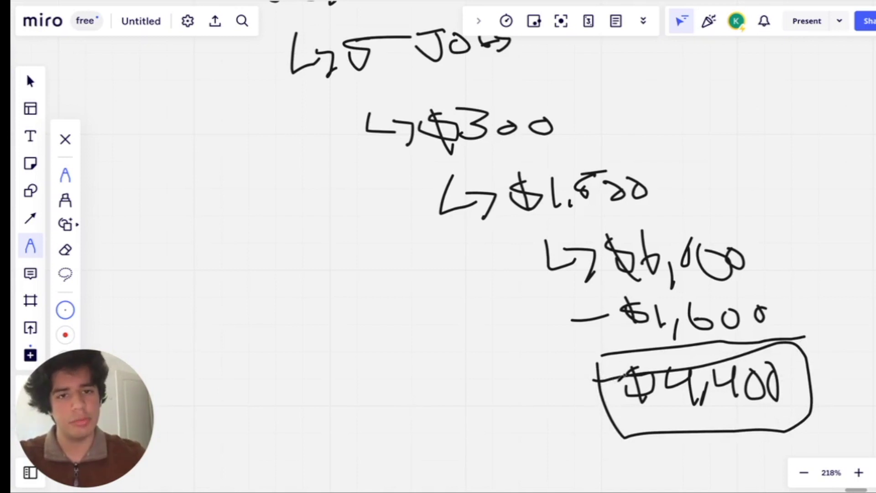
{"action": "scroll", "coordinate": [693, 313], "scroll_direction": "down", "scroll_amount": 5}
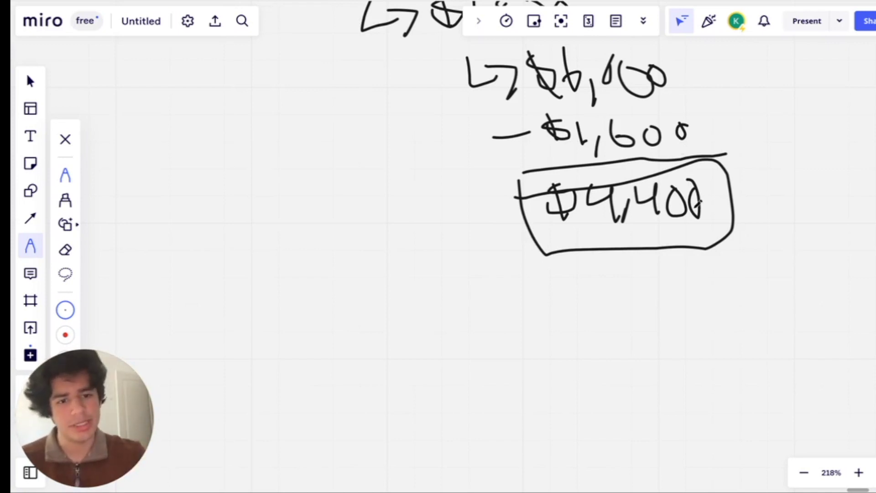
Step: Handwrite the '$8,000' upsell figure underneath the looped '$4,400'
{"action": "mouse_move", "coordinate": [554, 284]}
{"action": "left_mouse_down"}
{"action": "mouse_move", "coordinate": [577, 303]}
{"action": "mouse_move", "coordinate": [546, 310]}
{"action": "mouse_move", "coordinate": [570, 322]}
{"action": "left_mouse_up"}
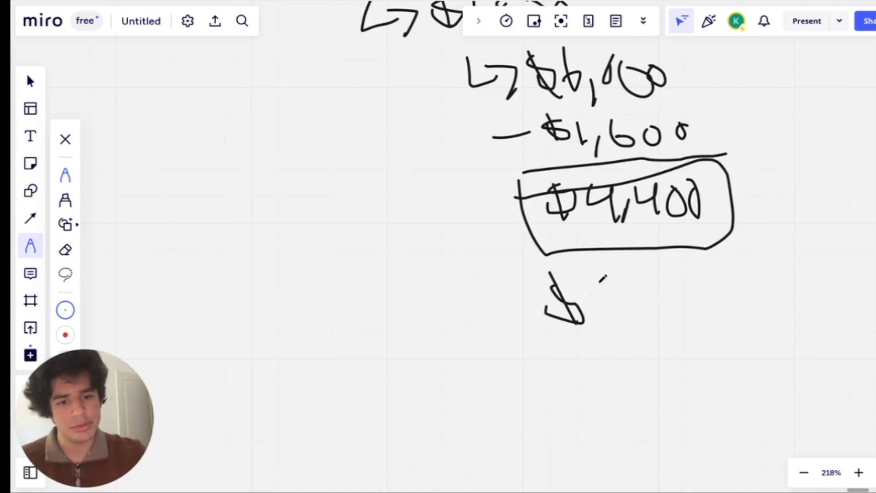
{"action": "mouse_move", "coordinate": [604, 269]}
{"action": "left_mouse_down"}
{"action": "mouse_move", "coordinate": [639, 293]}
{"action": "mouse_move", "coordinate": [611, 273]}
{"action": "left_mouse_up"}
{"action": "left_click_drag", "start_coordinate": [682, 296], "coordinate": [663, 322]}
{"action": "mouse_move", "coordinate": [712, 284]}
{"action": "left_mouse_down"}
{"action": "mouse_move", "coordinate": [751, 288]}
{"action": "mouse_move", "coordinate": [770, 274]}
{"action": "left_mouse_up"}
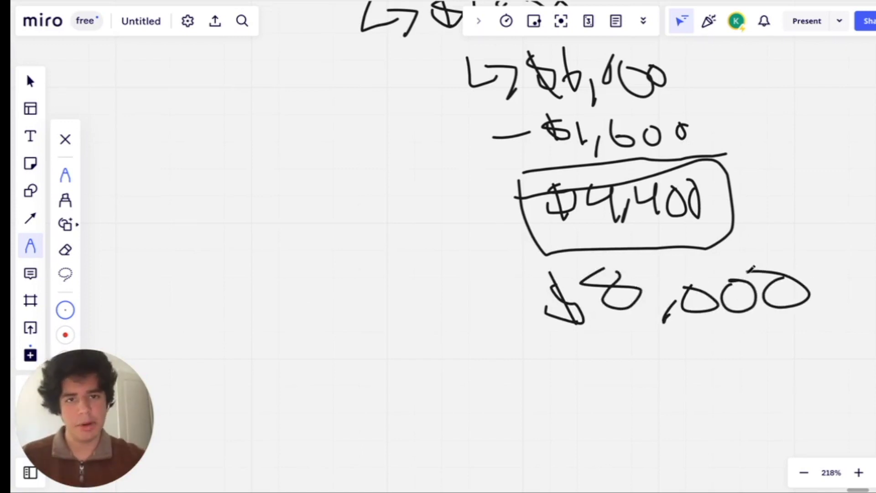